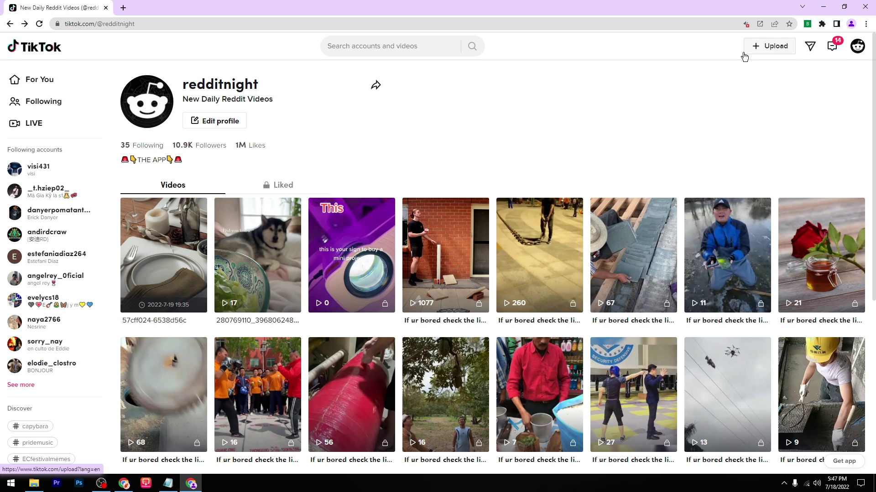
Start uploading the first video file from Downloads on TikTok's upload page
click(784, 50)
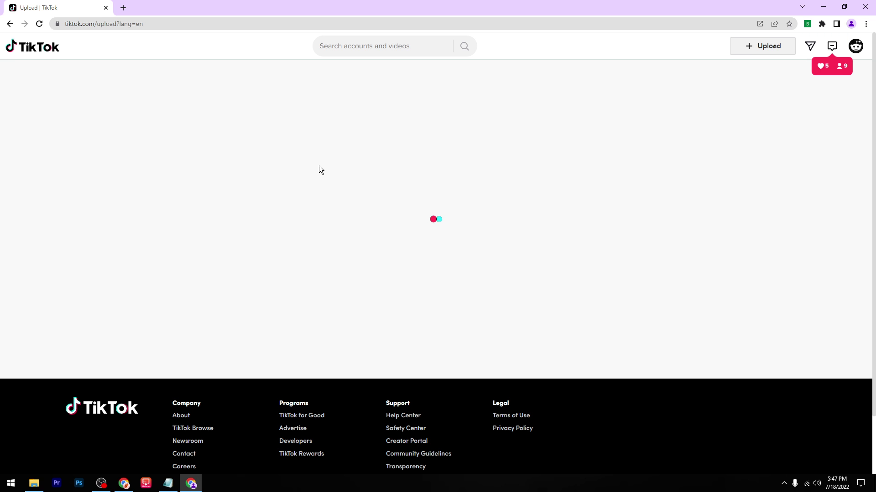
click(278, 298)
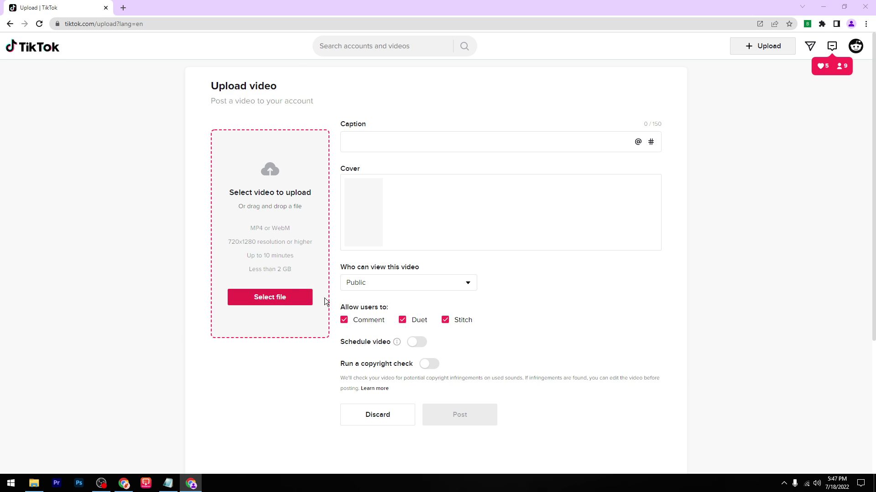
double_click(446, 209)
text(Test)
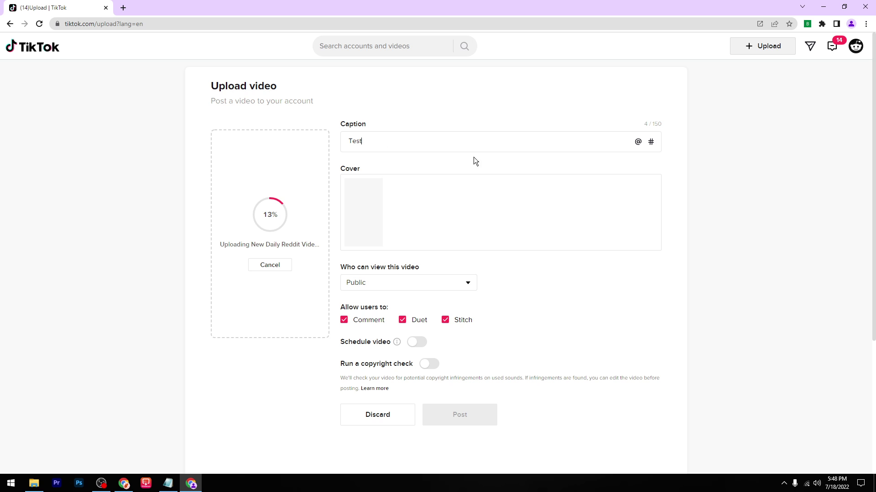
Mention the first followed friend in the caption and delete the stray digits after #ad
click(636, 142)
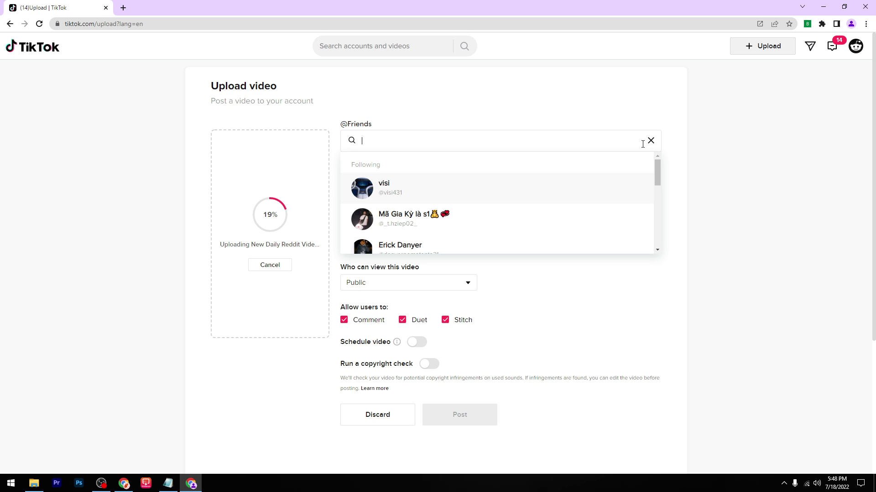
click(445, 192)
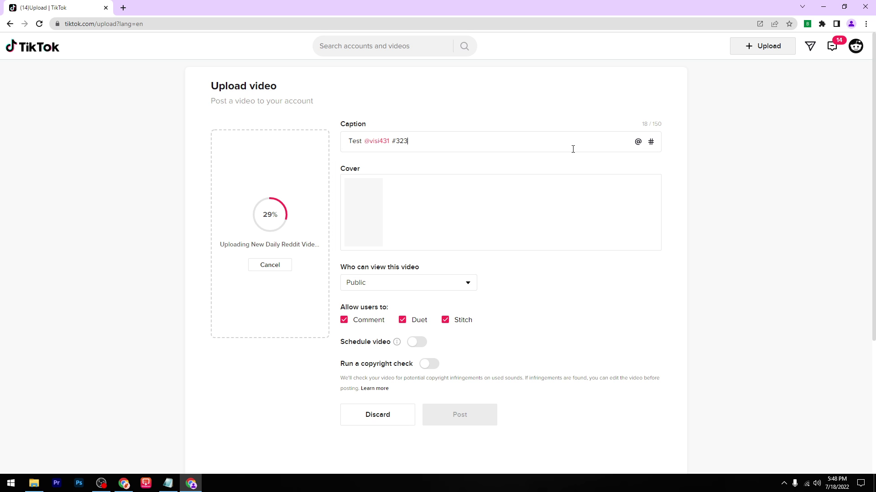
key(BackSpace)
key(BackSpace)
key(BackSpace)
text(ad)
Leave 'Who can view this video' set to Public
drag(341, 267, 421, 271)
click(385, 282)
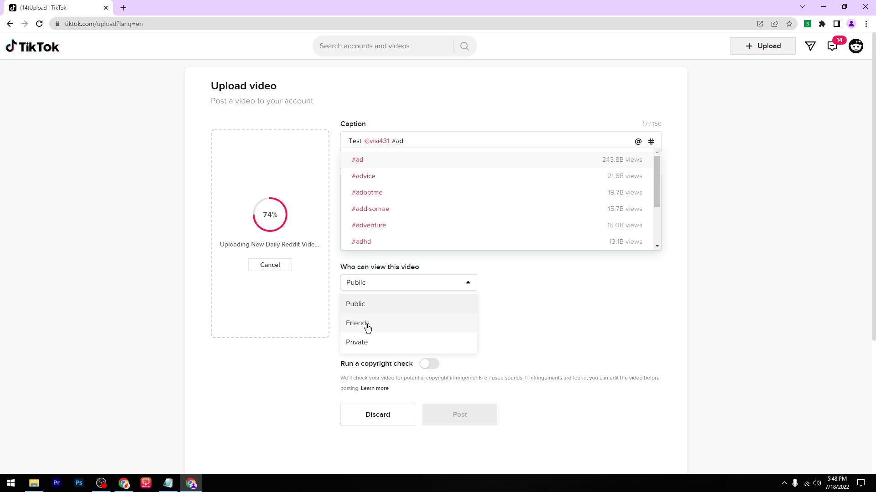
click(367, 282)
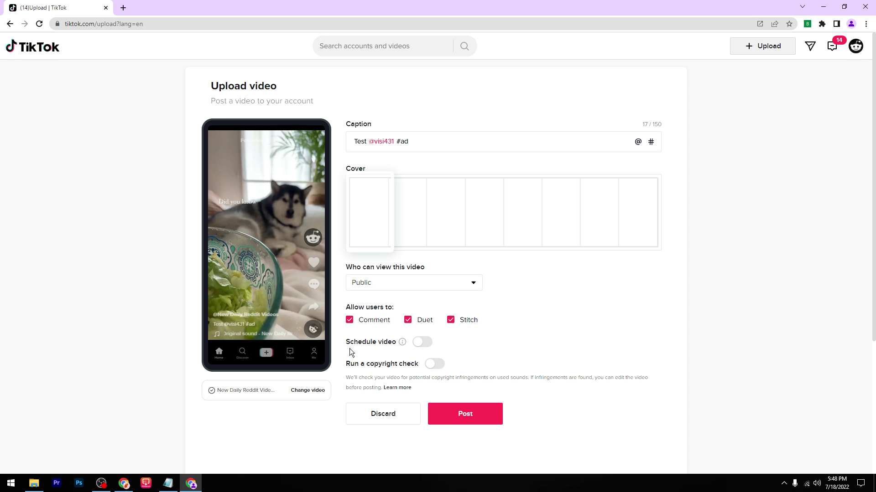
Turn on scheduling and try July 28, then July 18, as the post date
click(423, 342)
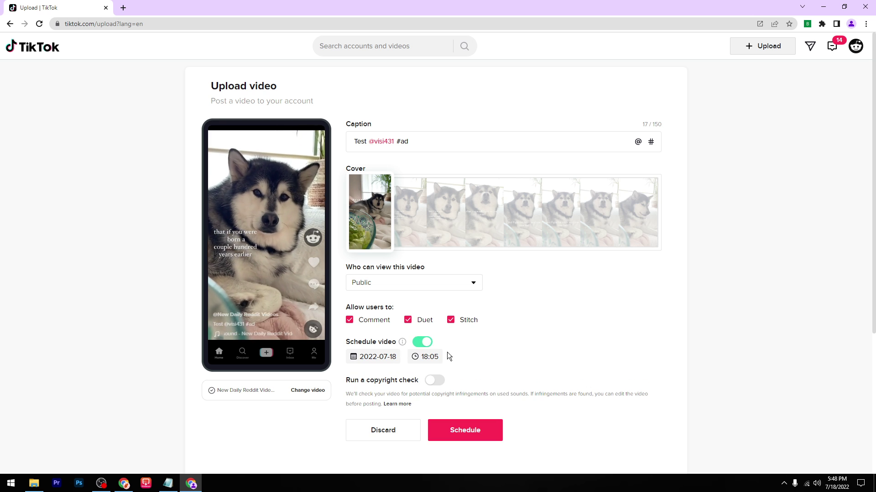
click(379, 356)
scroll(449, 302, down, 1)
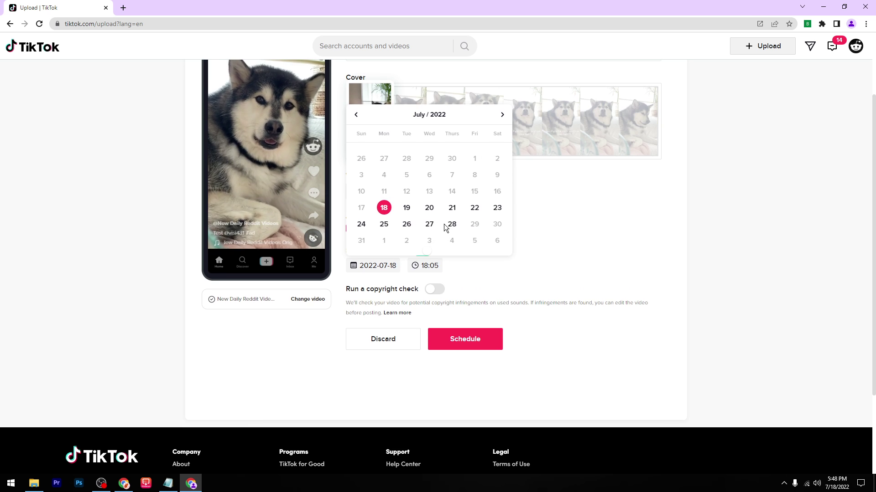
click(452, 226)
click(397, 270)
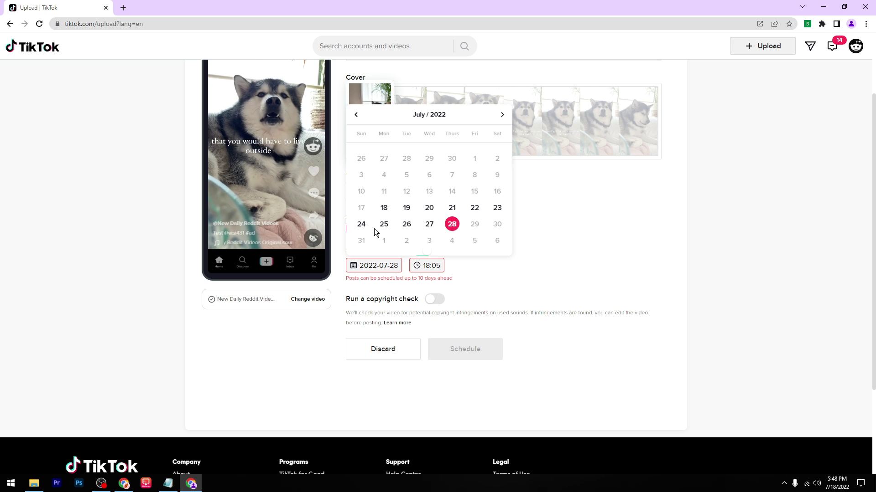
click(407, 205)
Switch scheduling off and post the video immediately
drag(354, 289, 422, 296)
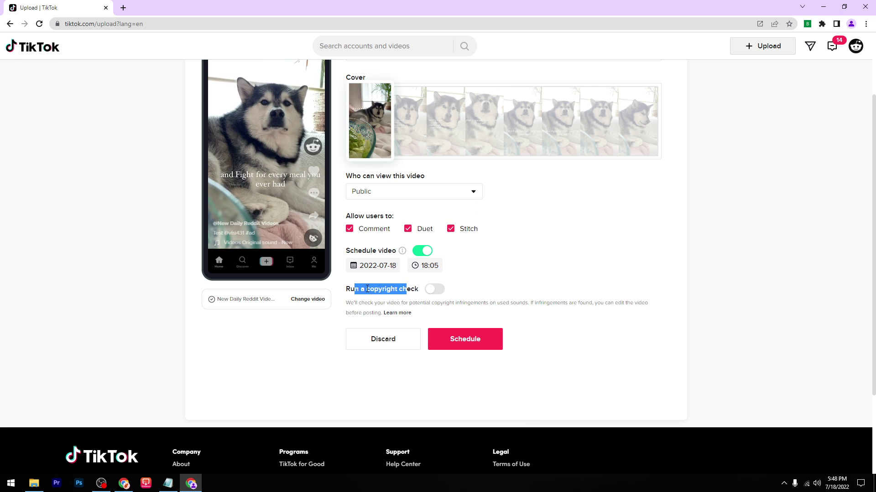
click(403, 296)
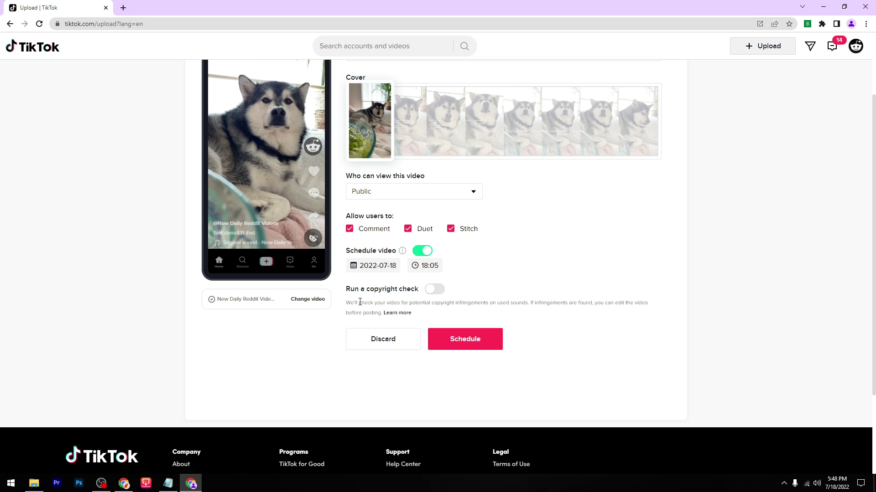
drag(353, 302, 432, 302)
click(396, 302)
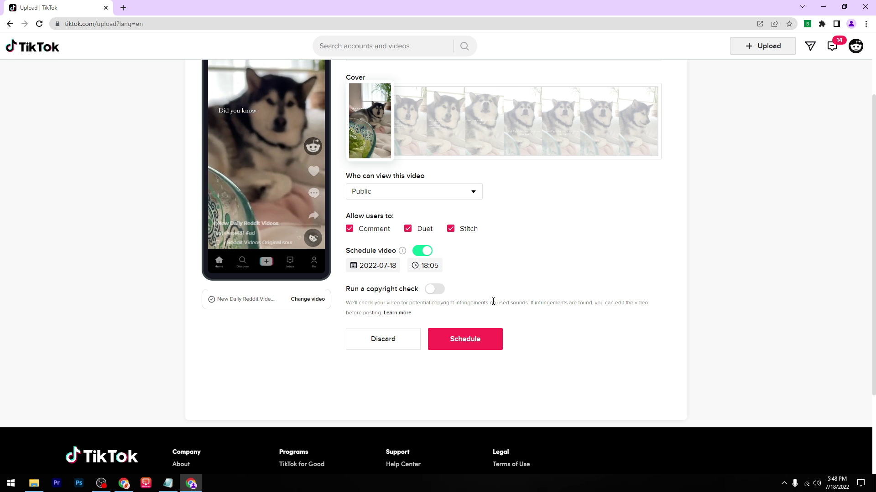
scroll(524, 356, up, 1)
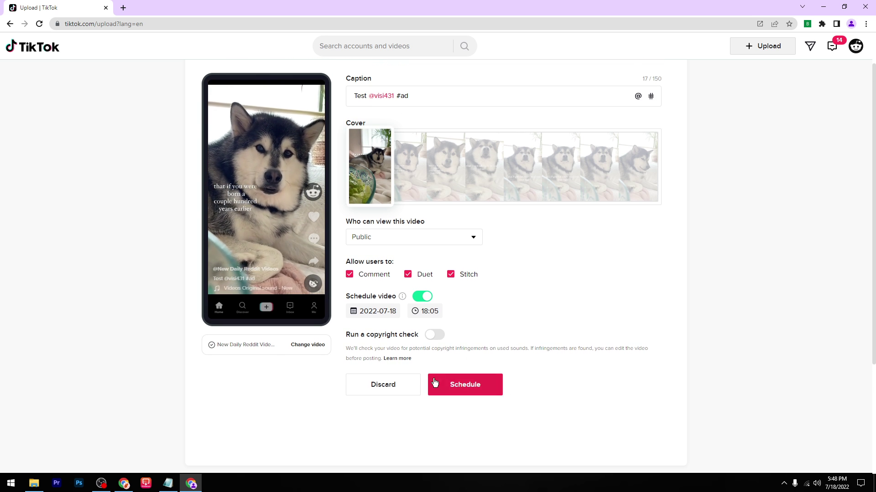
click(422, 296)
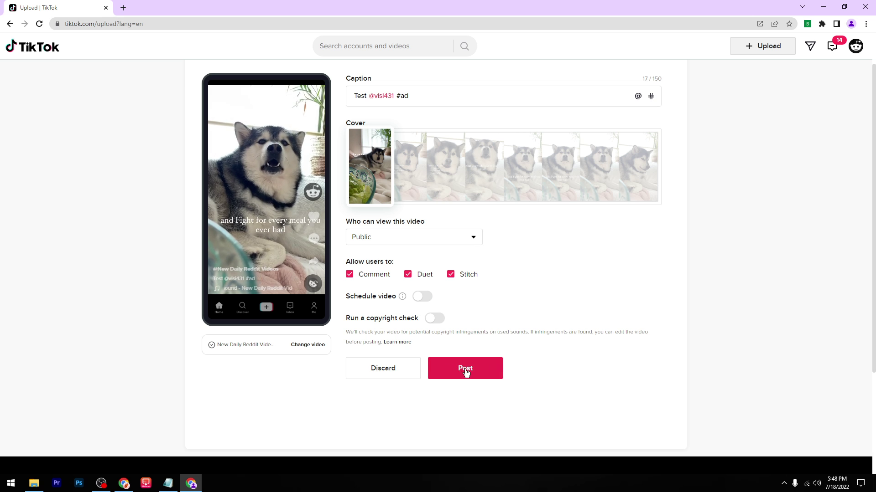
click(449, 370)
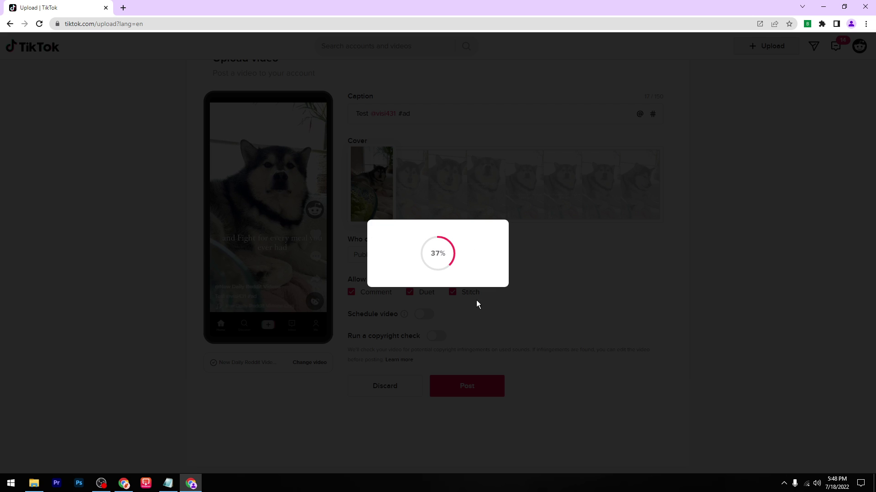